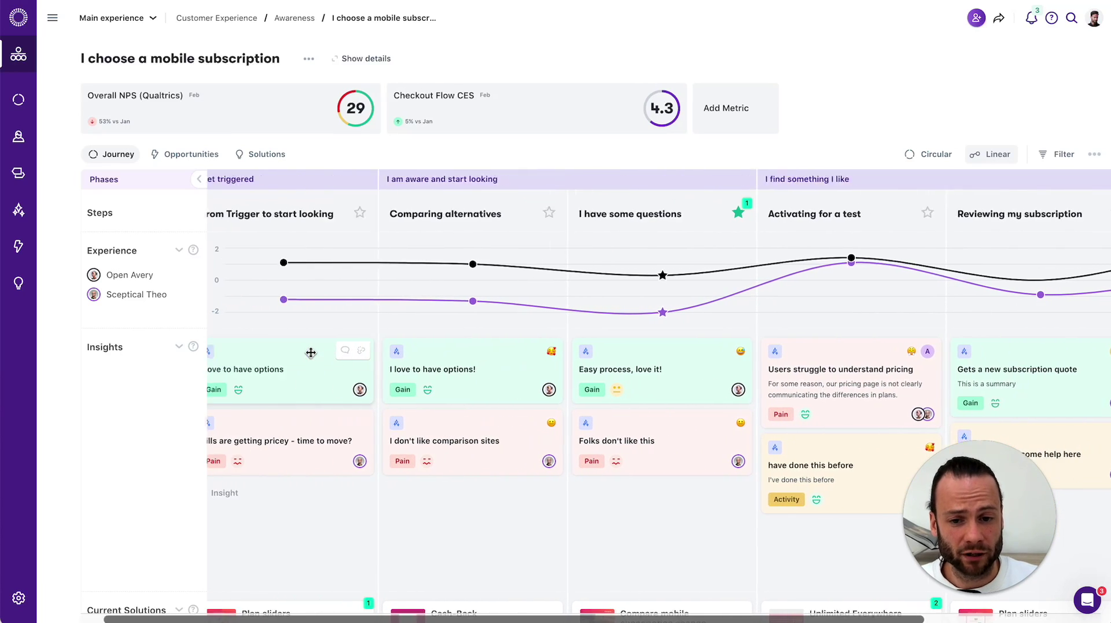
pyautogui.hscroll(-1, 311, 353)
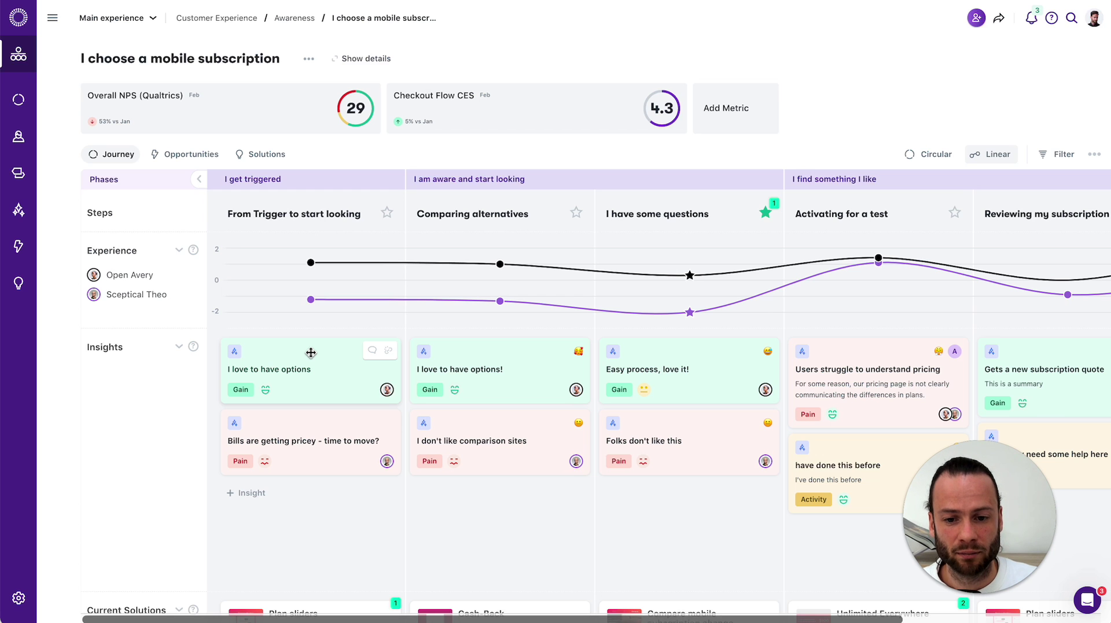
# Scan the journey map and reveal the Journeys grouping around the four concepts
pyautogui.scroll(-2, 311, 353)
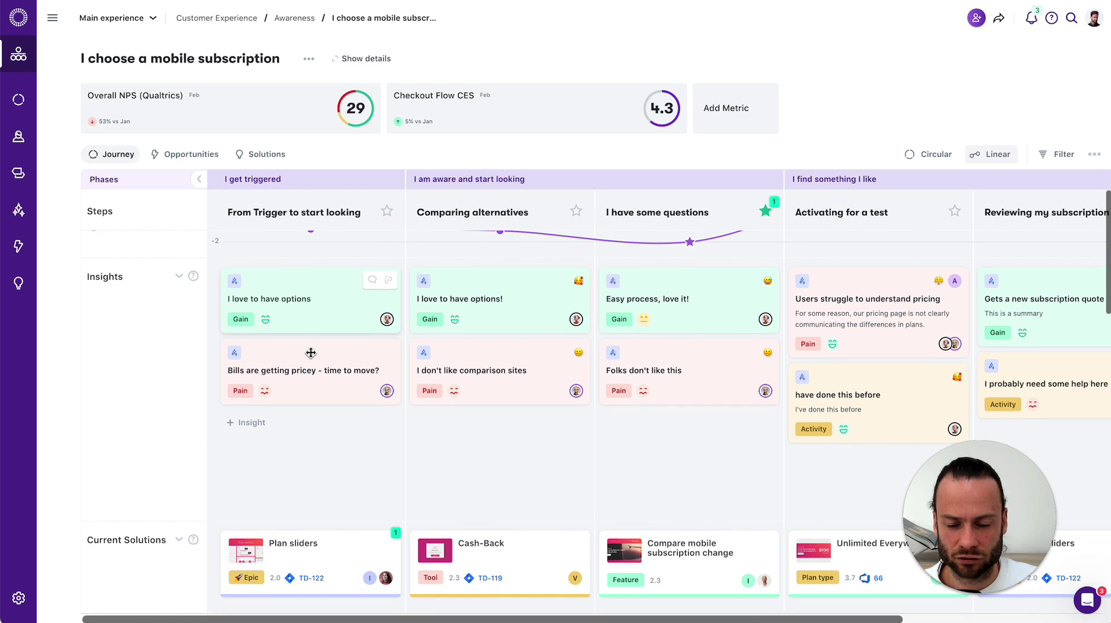
pyautogui.scroll(2, 311, 352)
pyautogui.hscroll(4, 311, 353)
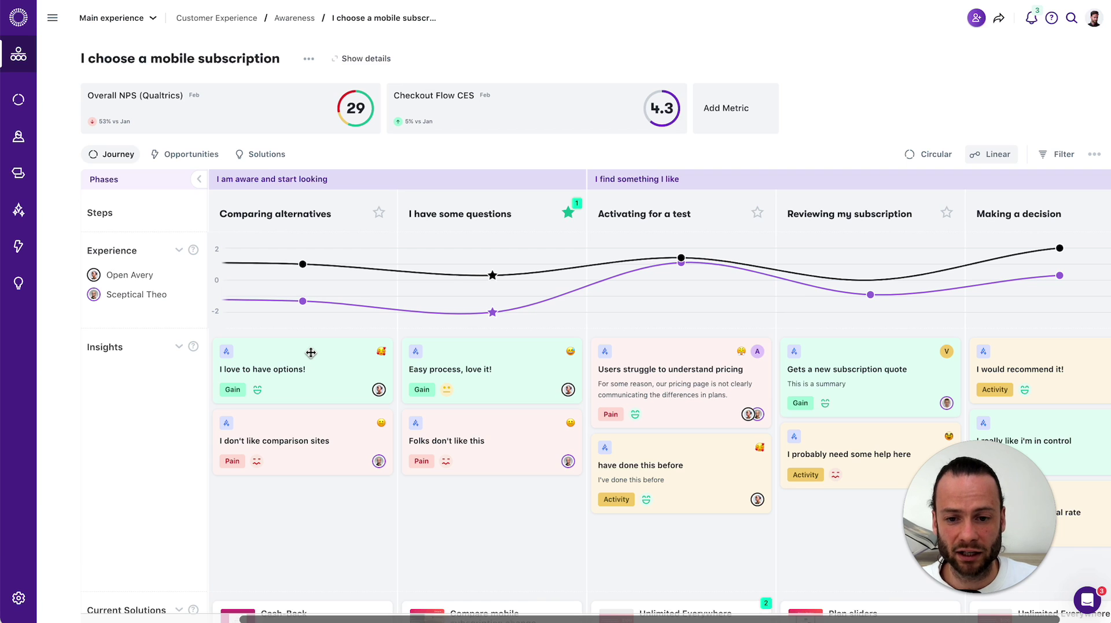
pyautogui.hscroll(-4, 311, 352)
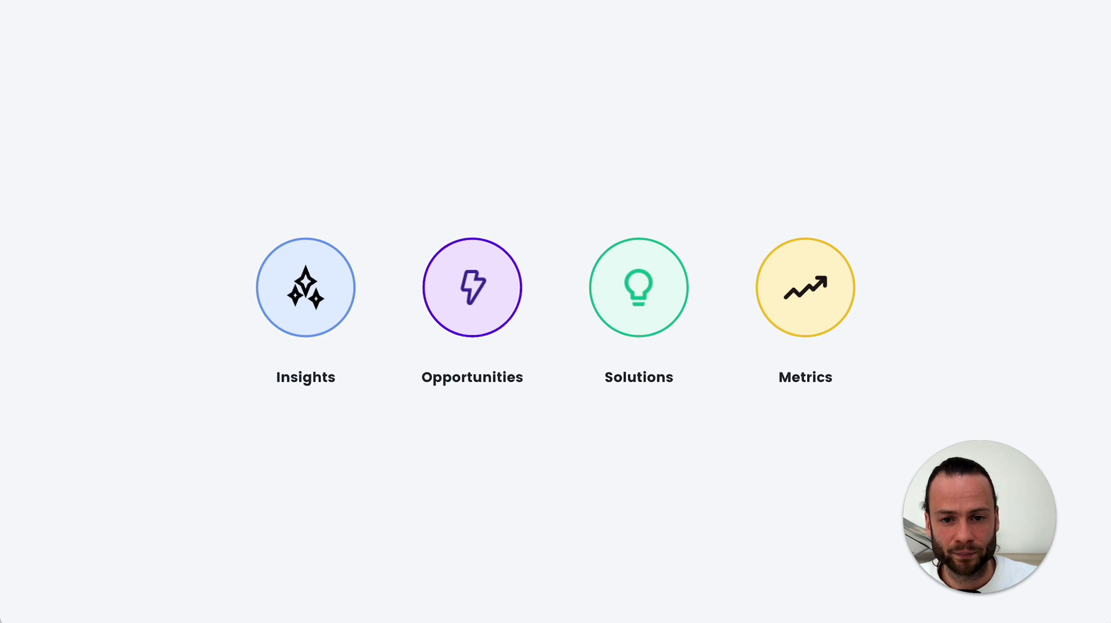
pyautogui.click(391, 132)
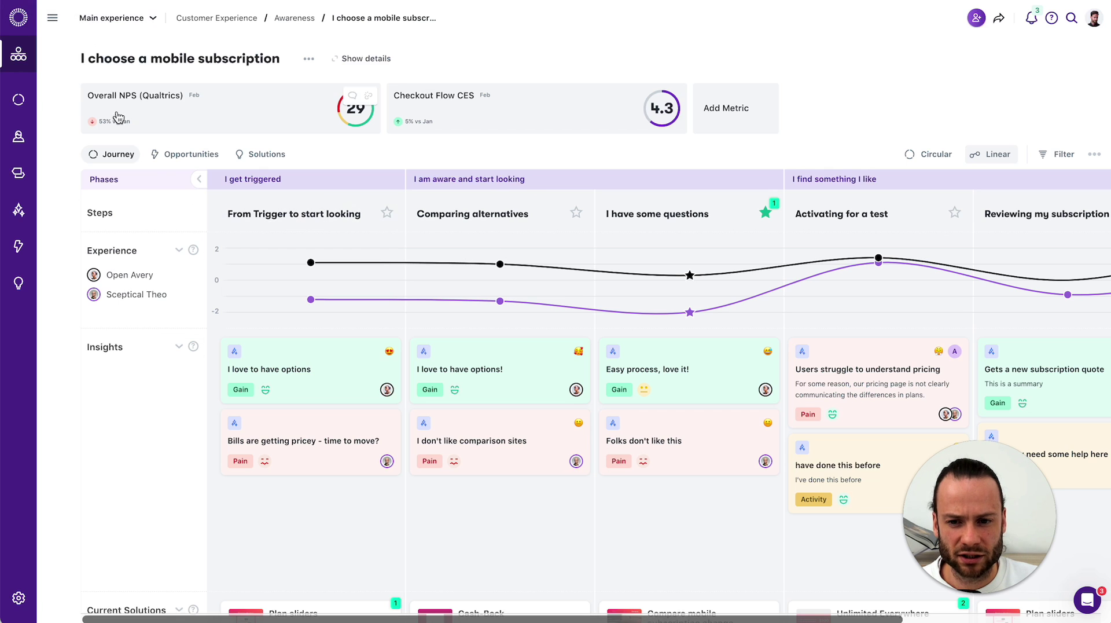
# Inspect the Overall NPS and Checkout Flow CES metric details, then return to the map
pyautogui.click(215, 124)
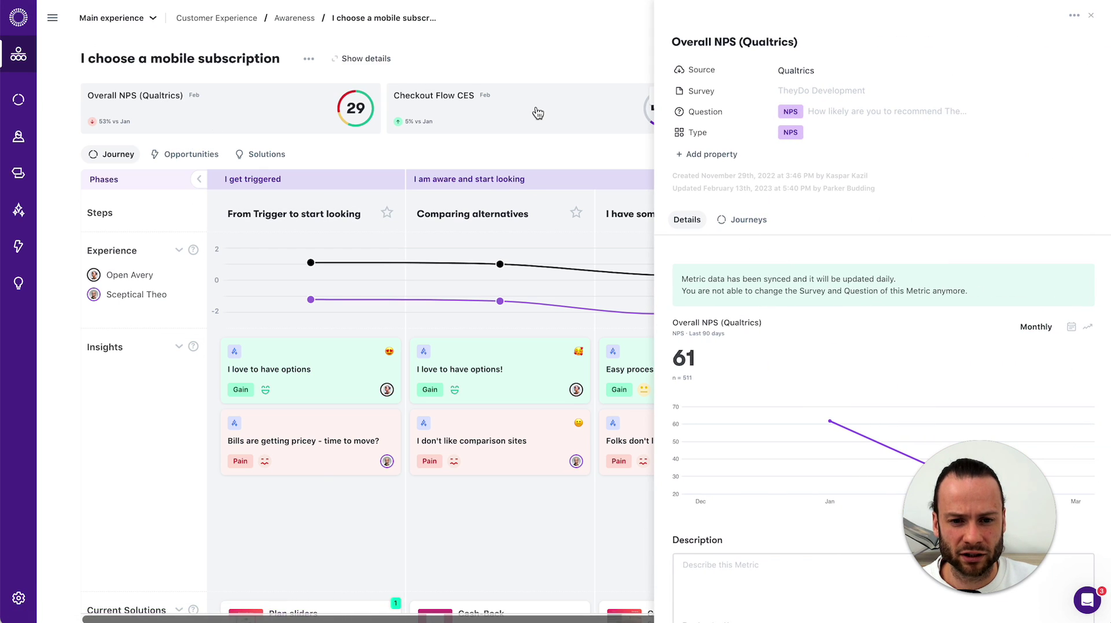
pyautogui.click(533, 110)
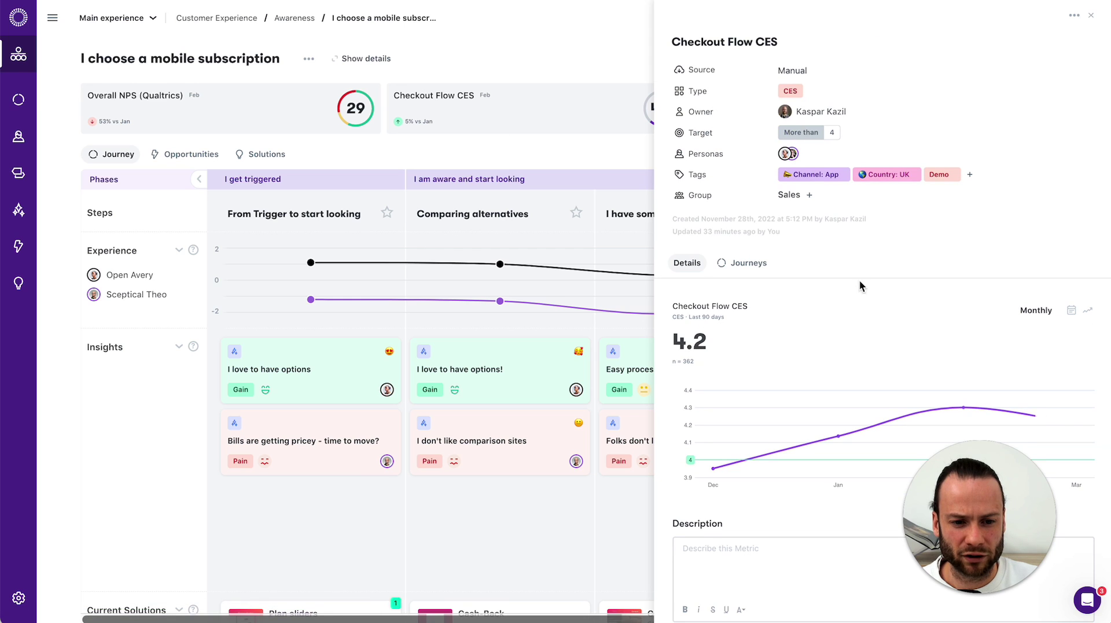
pyautogui.moveTo(786, 473)
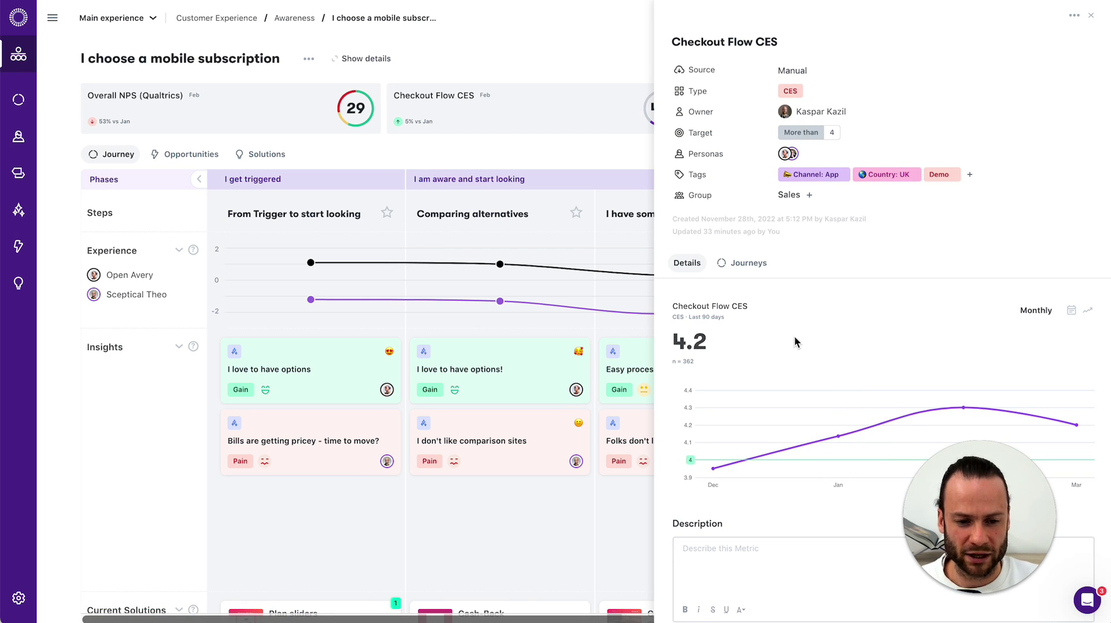
pyautogui.click(1091, 15)
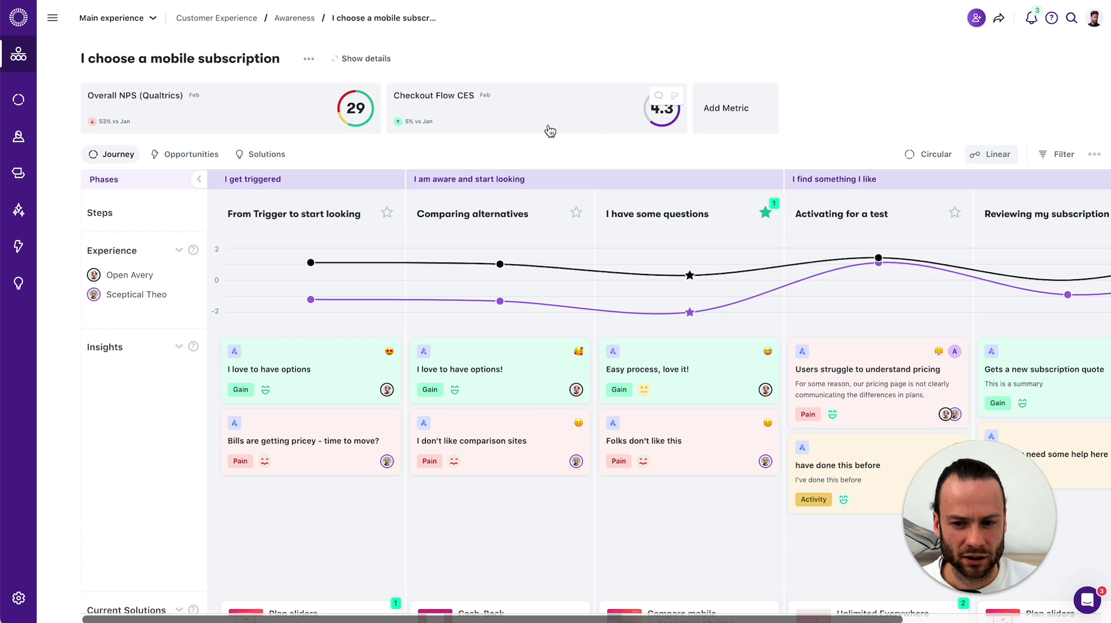
# Raise the pricing insight's experience impact to 1,7 and review its linked personas and journeys
pyautogui.scroll(-1, 435, 399)
pyautogui.hscroll(3, 436, 399)
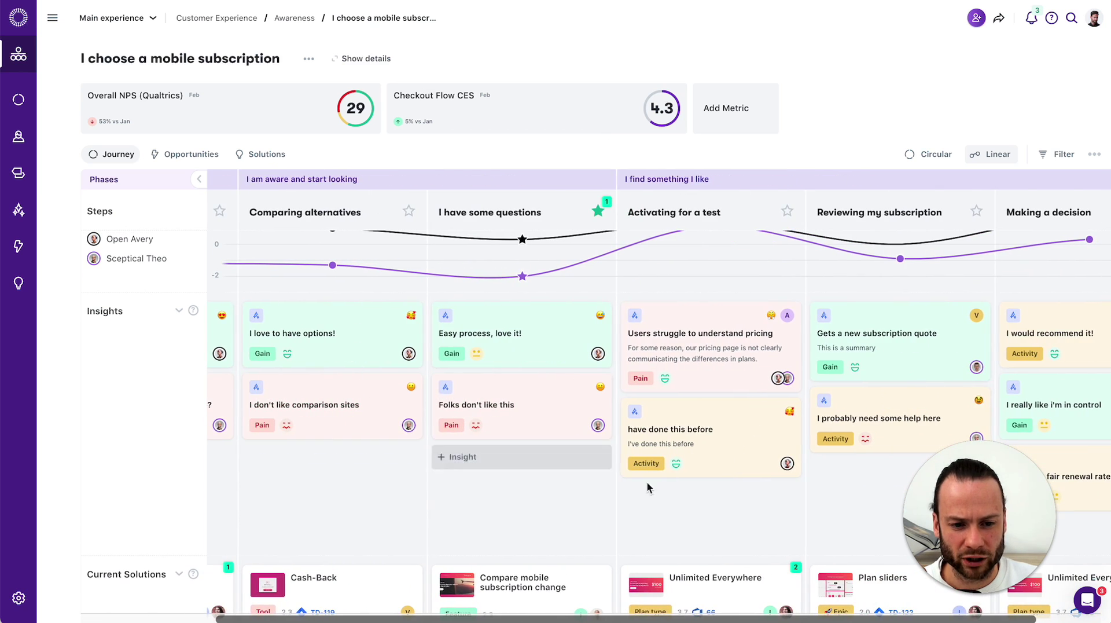
pyautogui.click(724, 335)
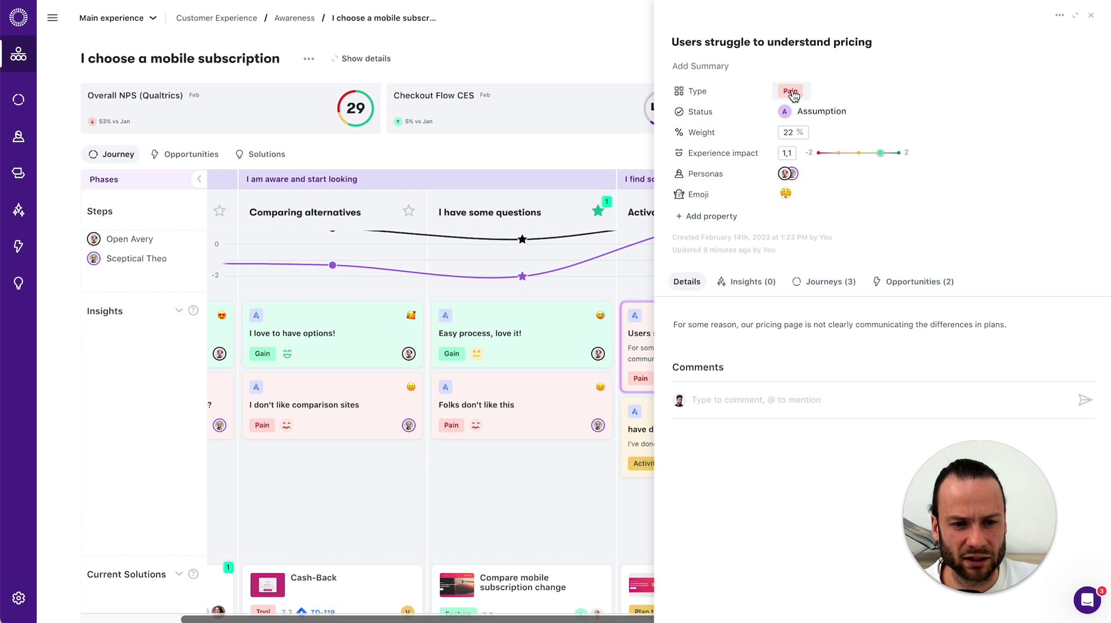
pyautogui.moveTo(880, 152); pyautogui.dragTo(893, 152)
pyautogui.click(788, 174)
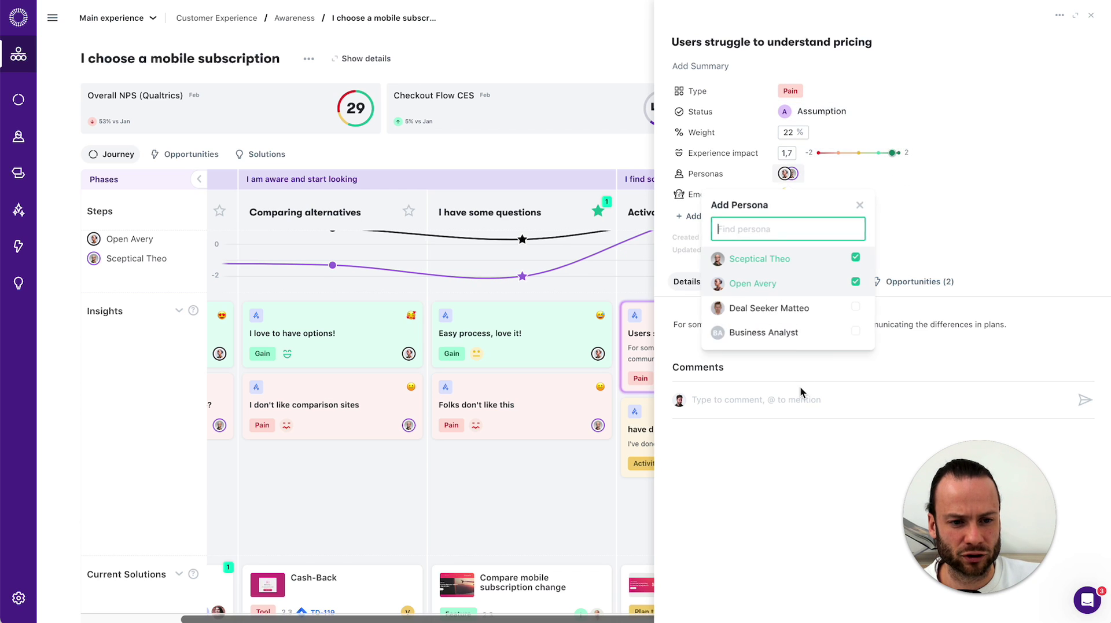
pyautogui.click(862, 206)
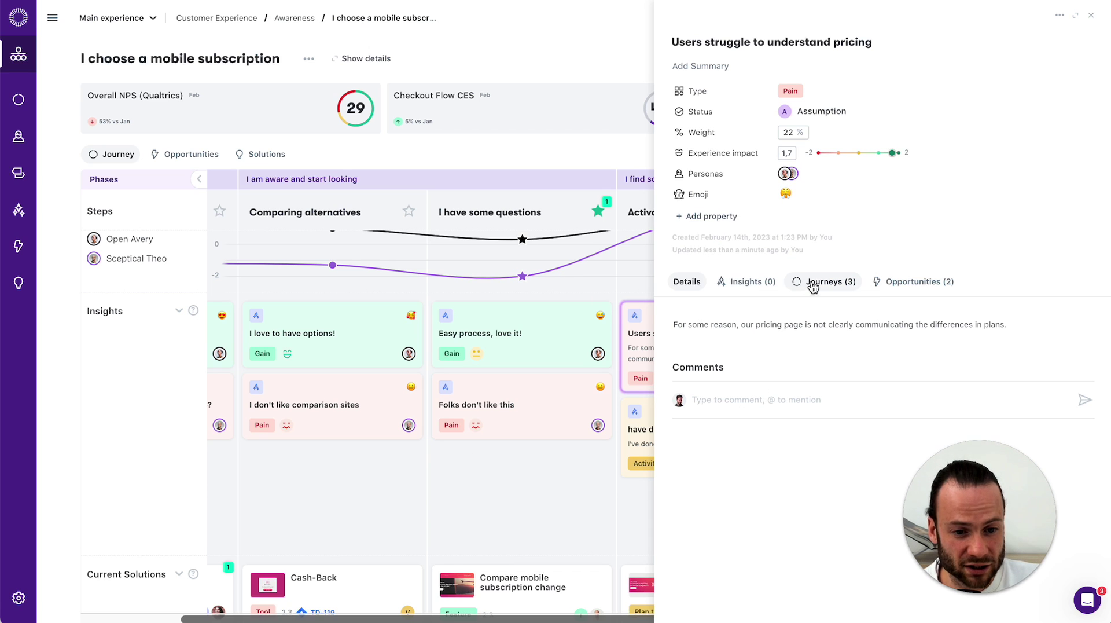
pyautogui.click(836, 283)
pyautogui.hscroll(2, 514, 402)
pyautogui.hscroll(3, 514, 402)
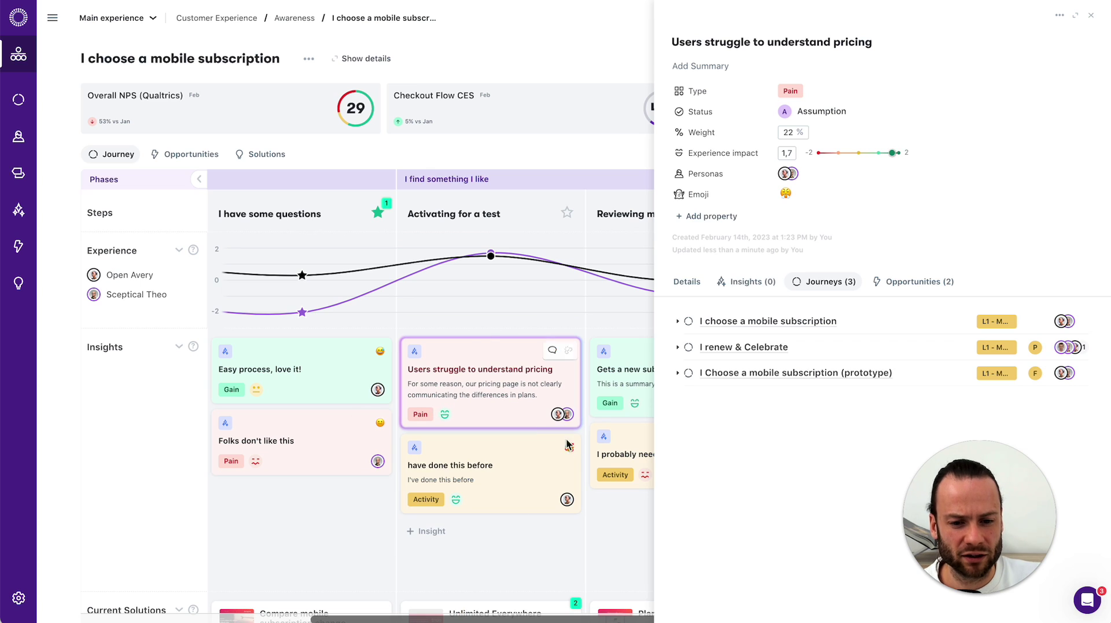
pyautogui.click(1093, 18)
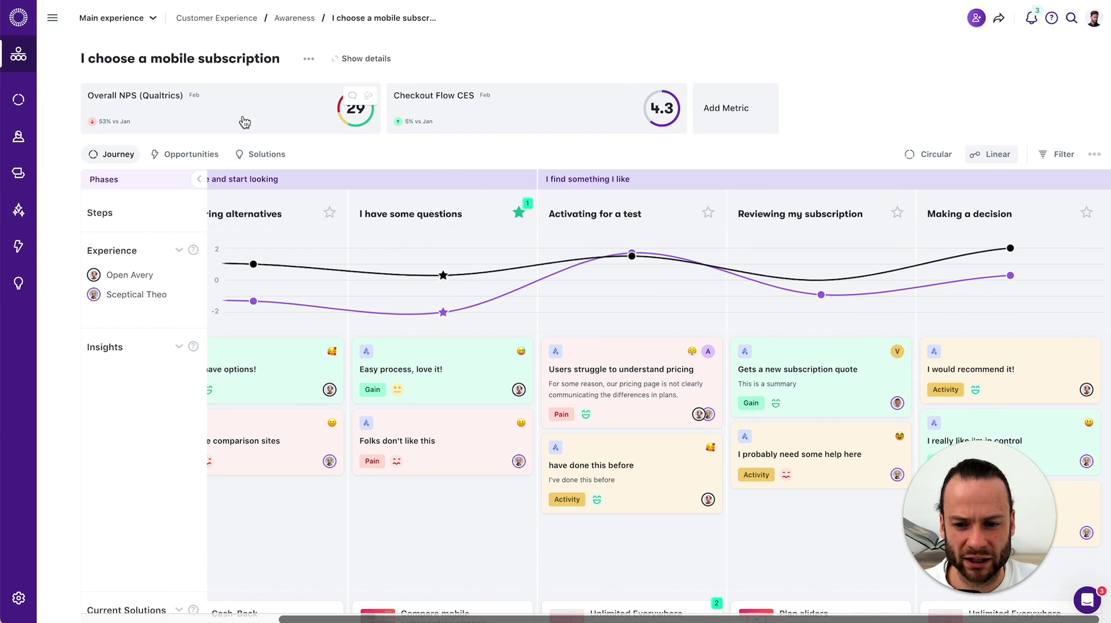
pyautogui.scroll(-3, 162, 375)
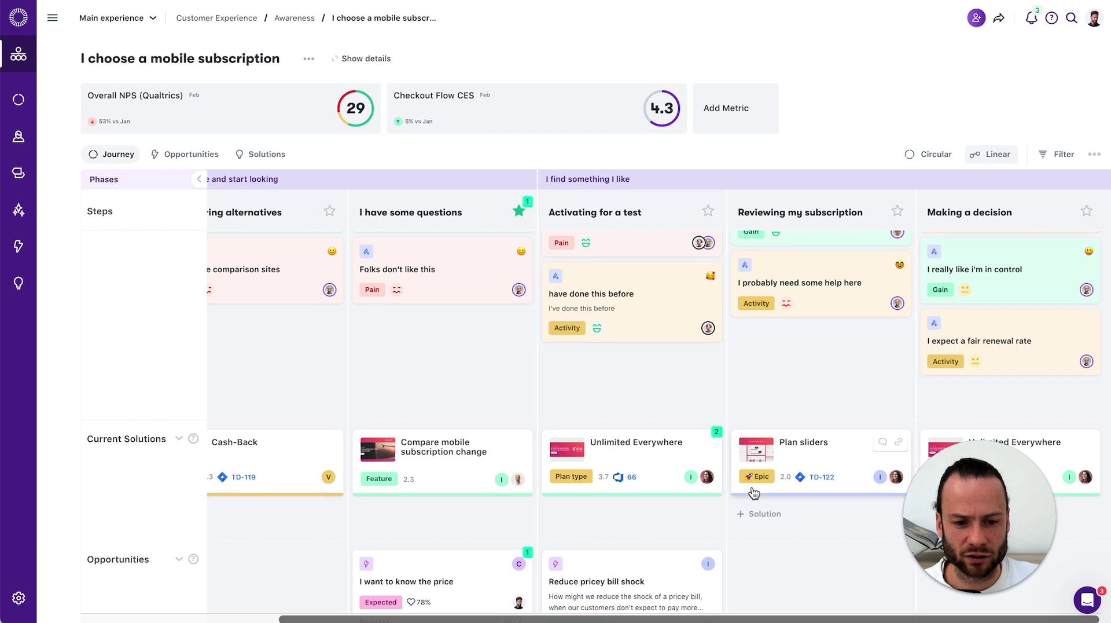
pyautogui.click(431, 476)
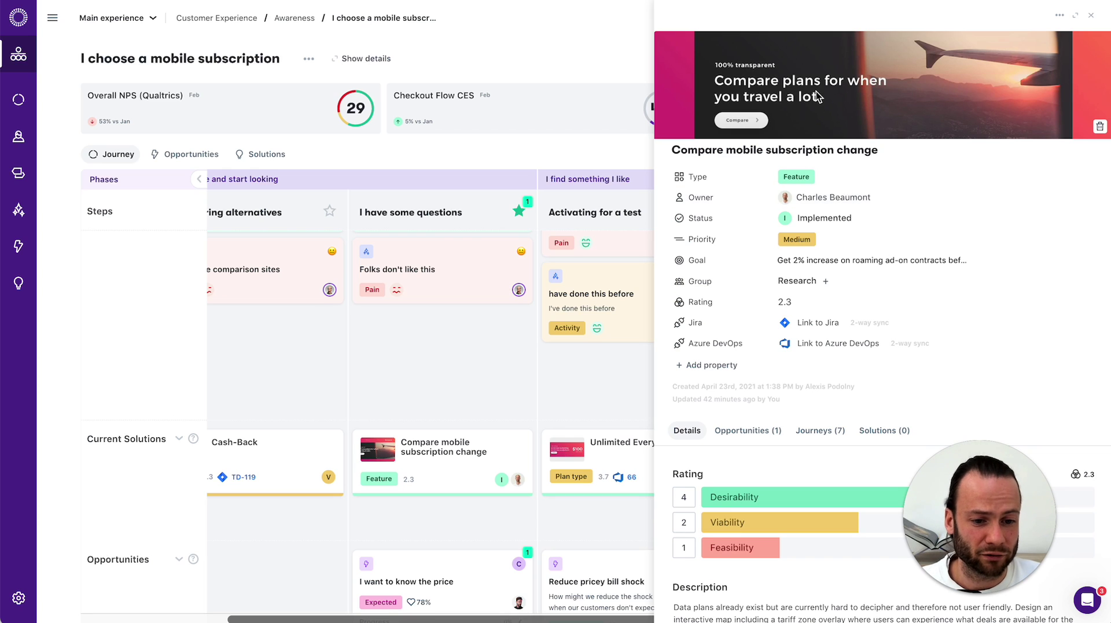
pyautogui.click(616, 461)
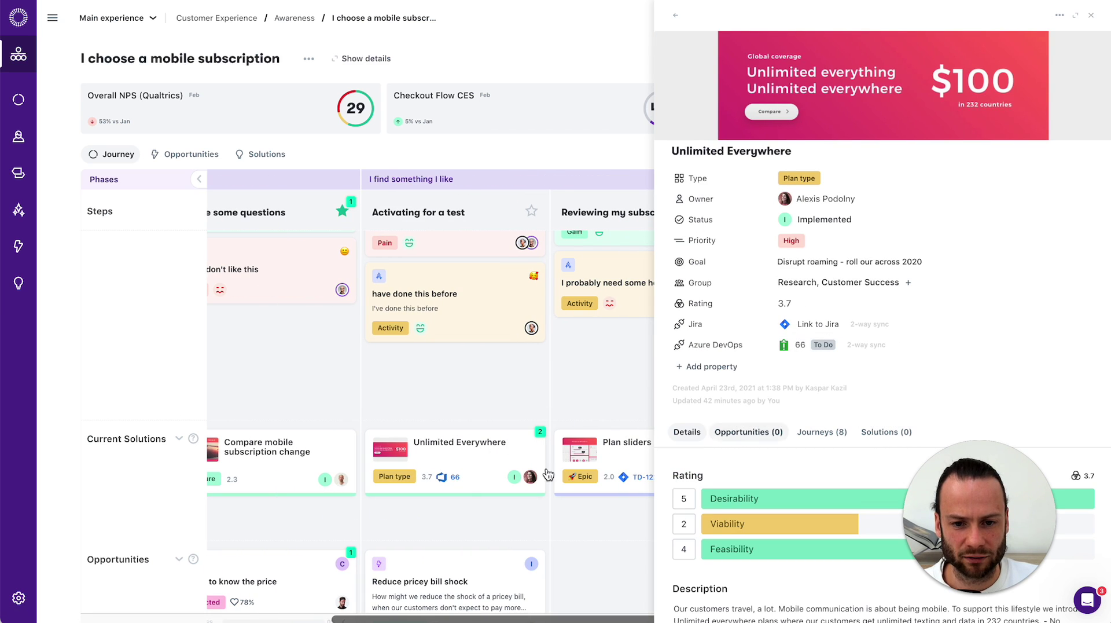
pyautogui.scroll(3, 473, 474)
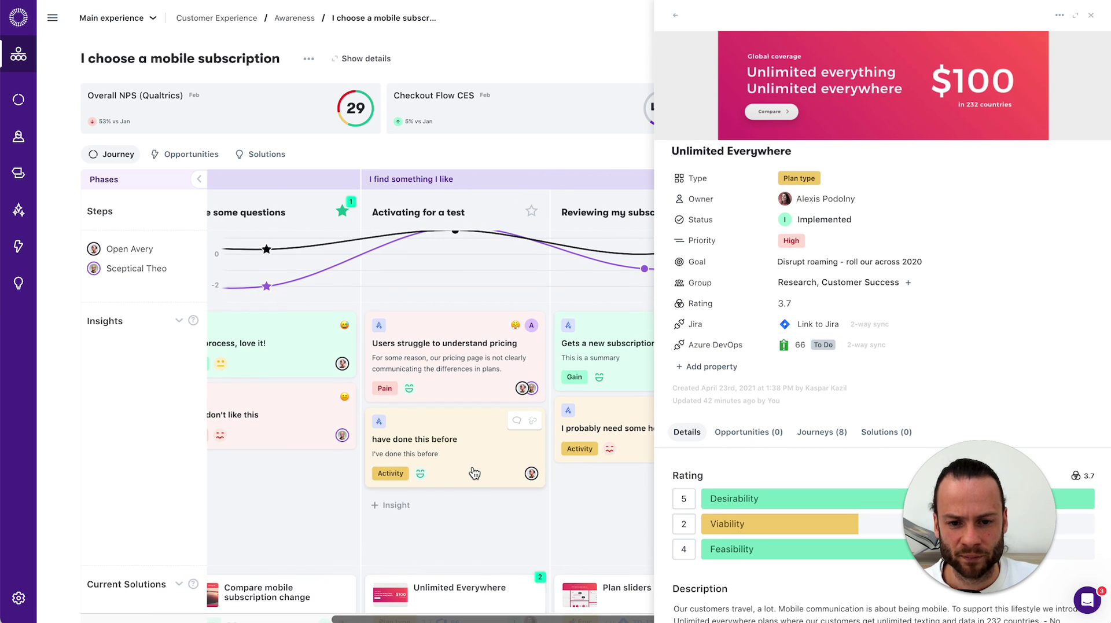
pyautogui.scroll(-2, 473, 473)
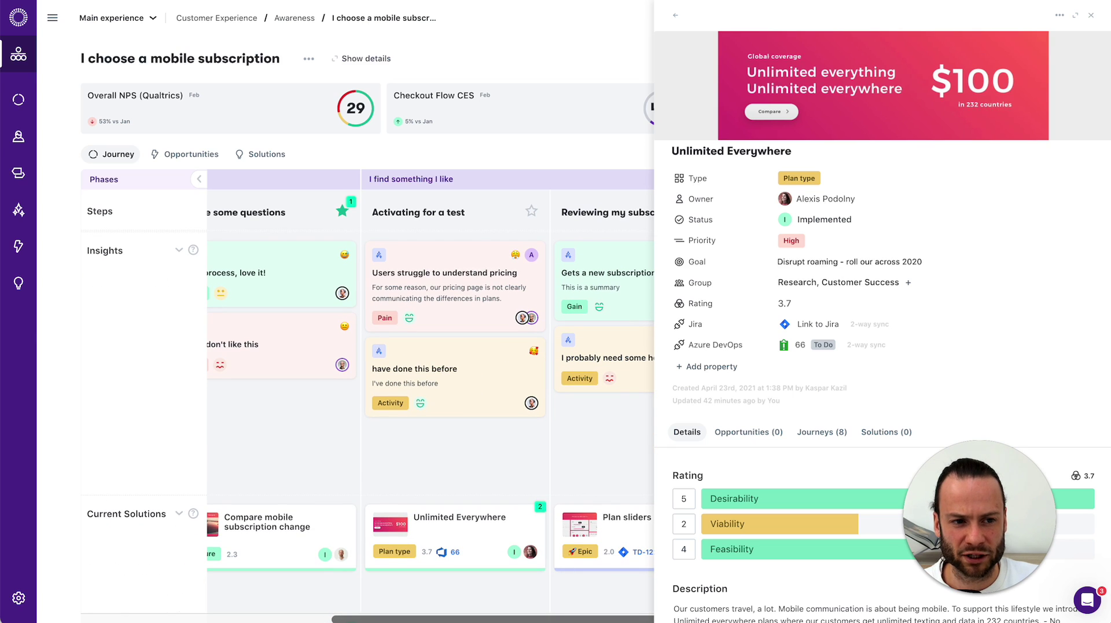
pyautogui.click(1090, 17)
pyautogui.hscroll(-3, 698, 349)
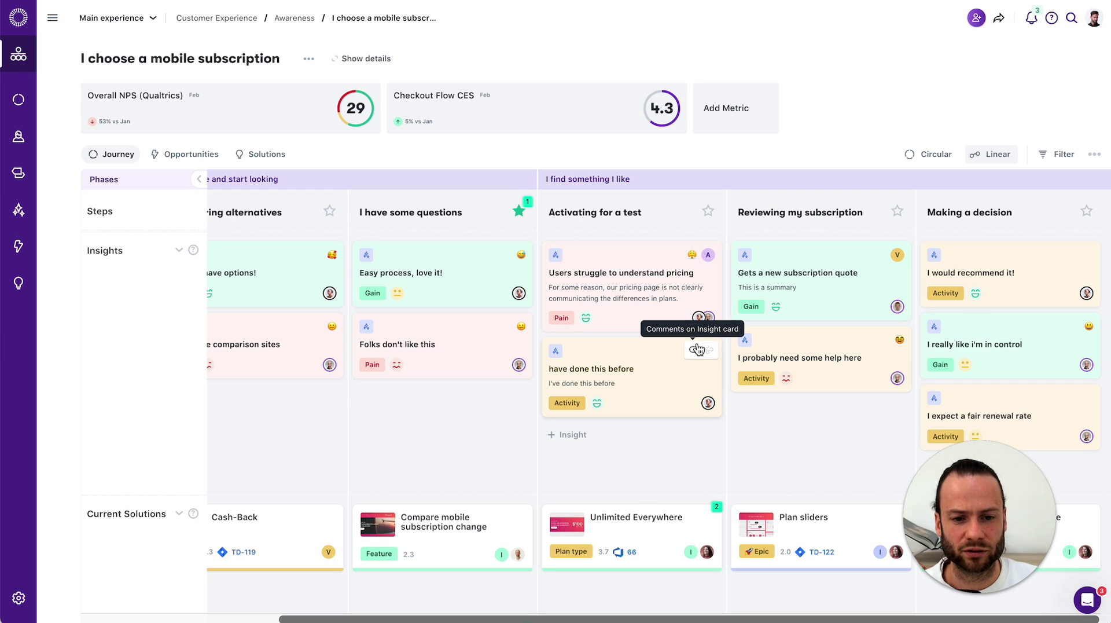
pyautogui.scroll(-3, 698, 349)
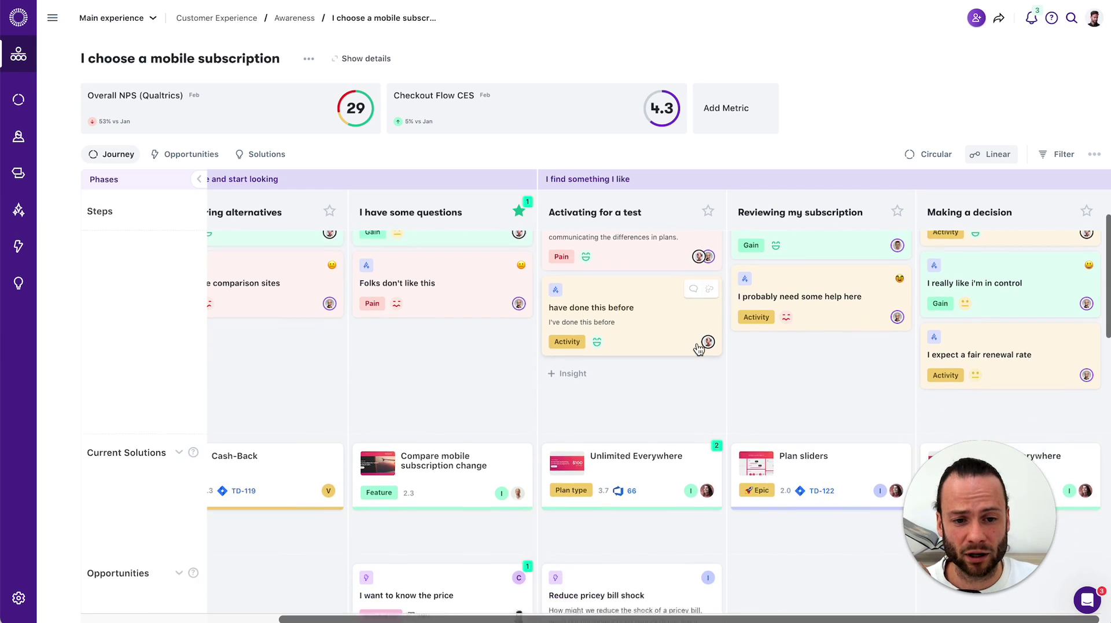
pyautogui.scroll(-1, 699, 347)
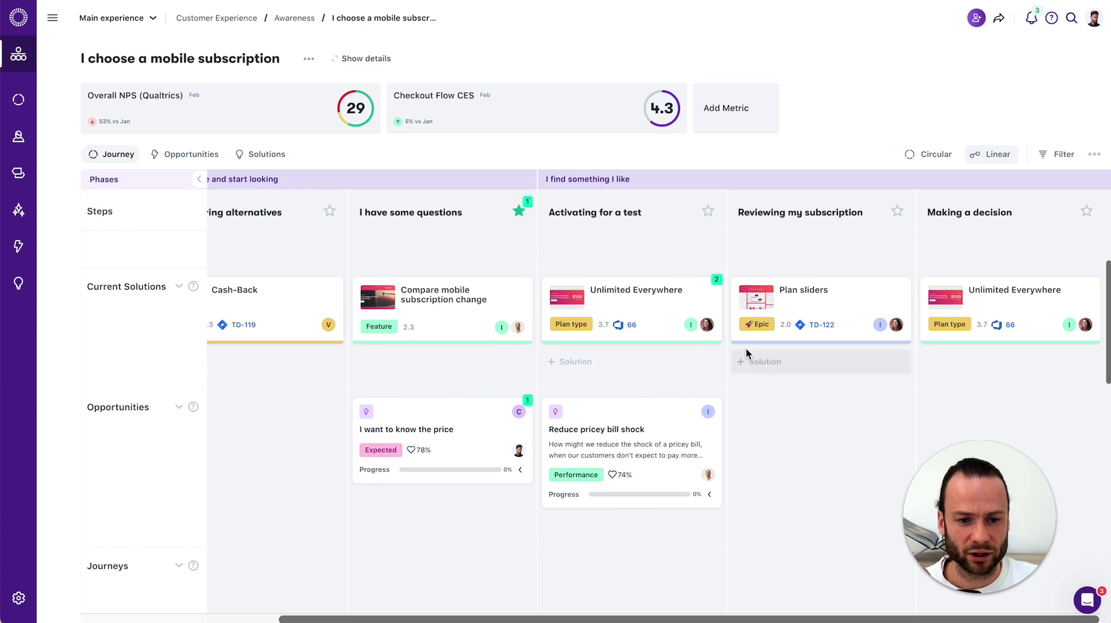
pyautogui.scroll(5, 605, 473)
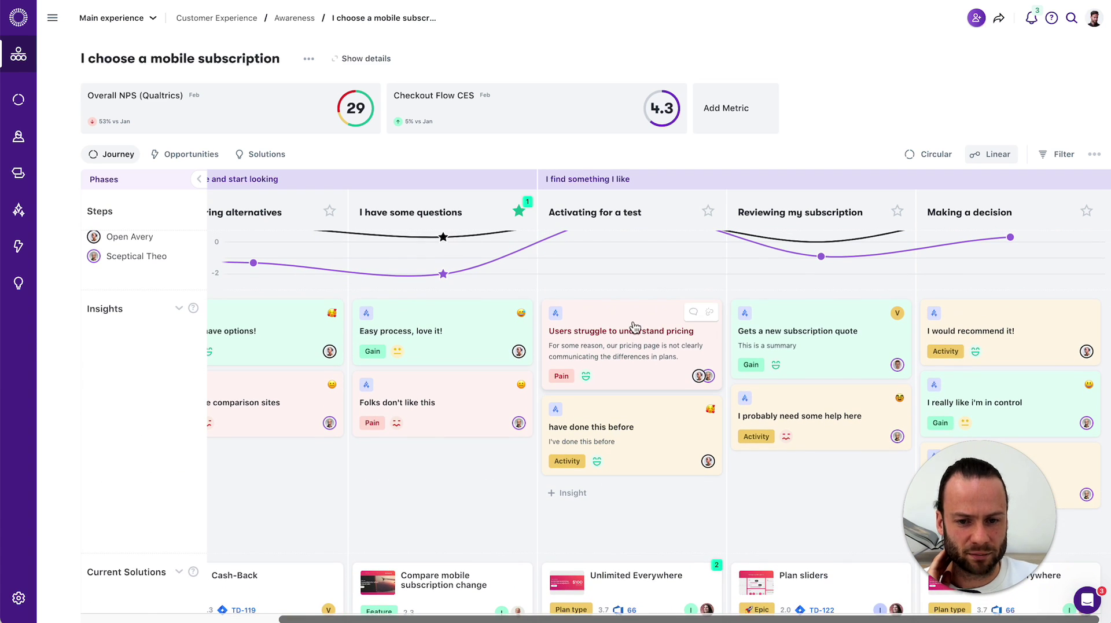
pyautogui.scroll(-5, 635, 327)
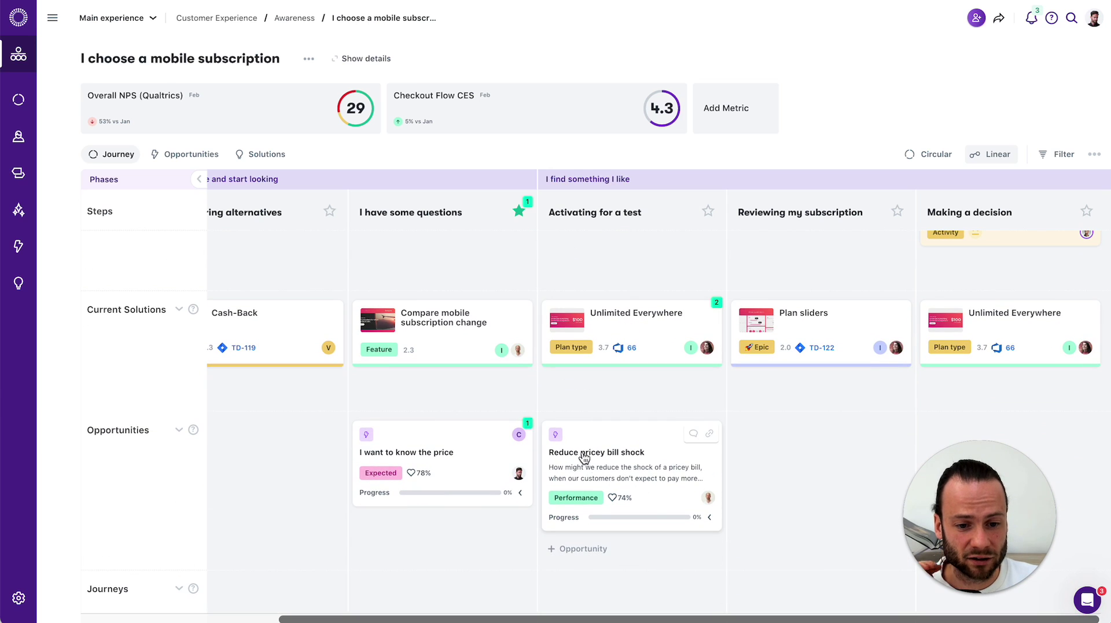
pyautogui.click(603, 457)
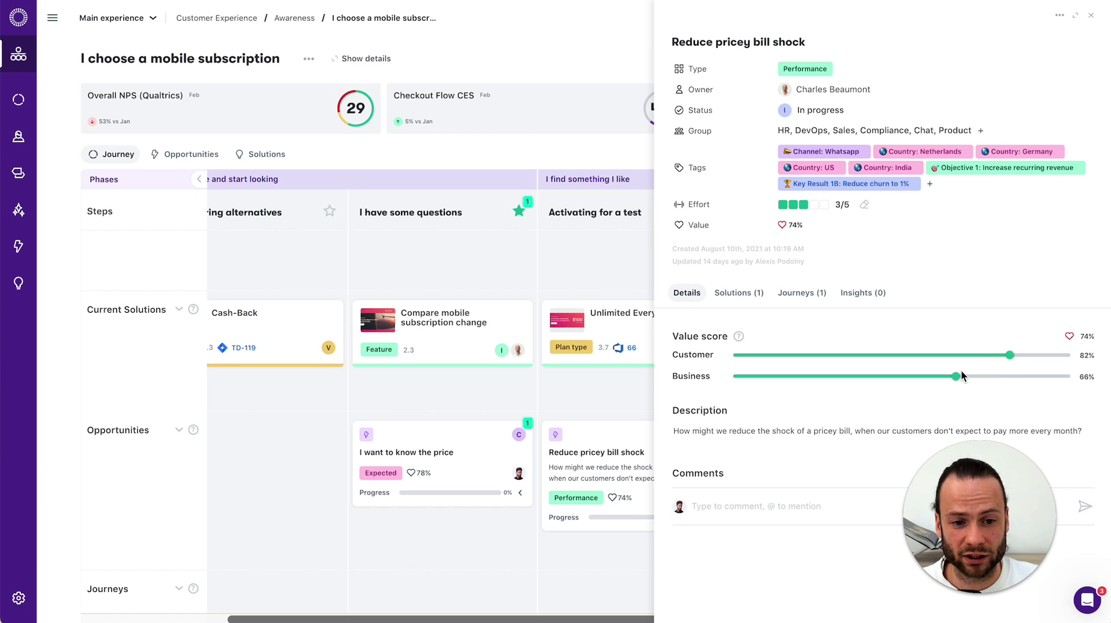
pyautogui.click(1091, 16)
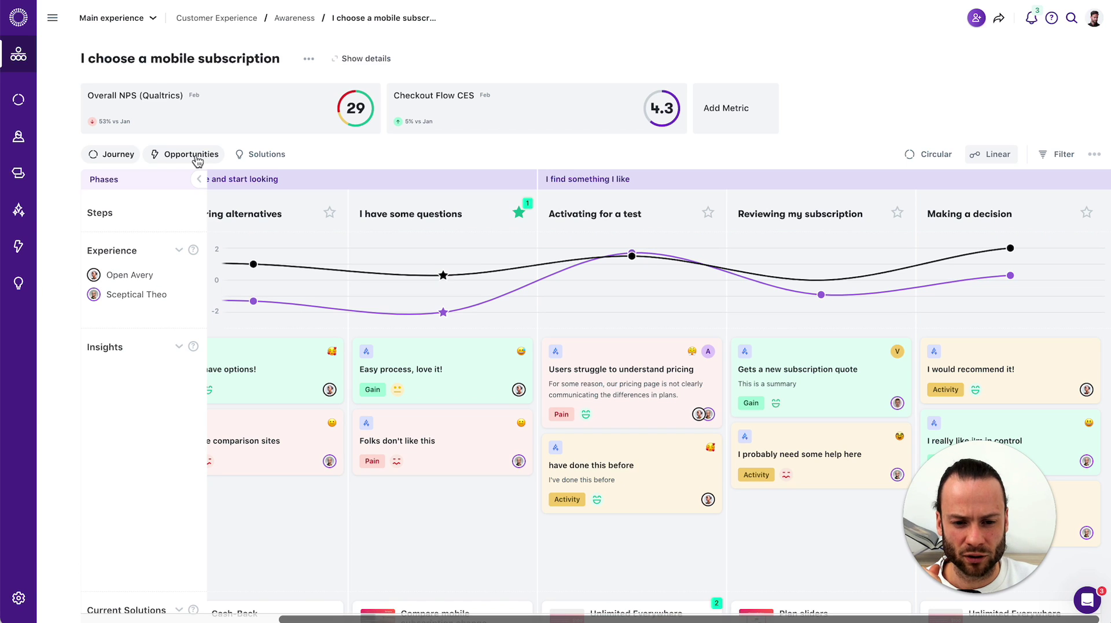
# Plot this journey's opportunities on the customer-value vs business-value matrix
pyautogui.click(195, 158)
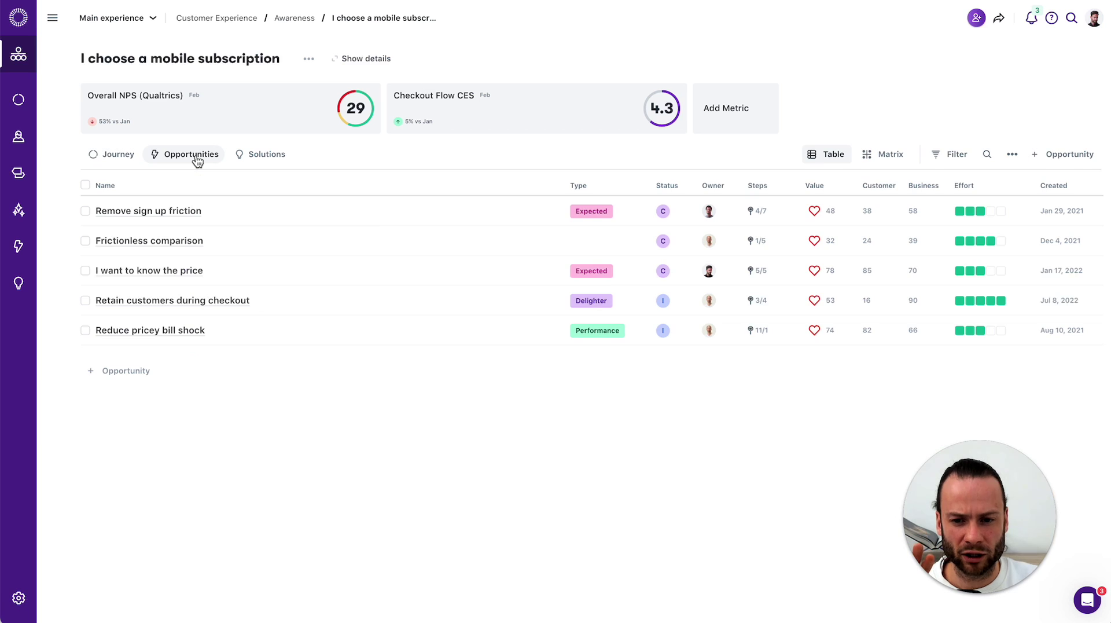
pyautogui.click(889, 155)
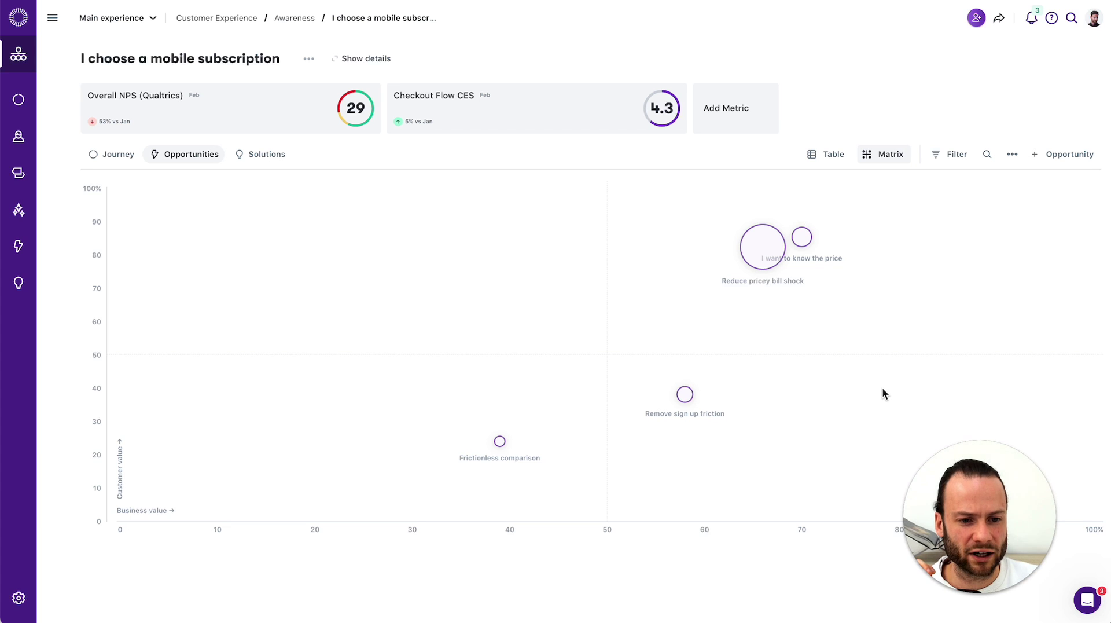
pyautogui.moveTo(762, 255)
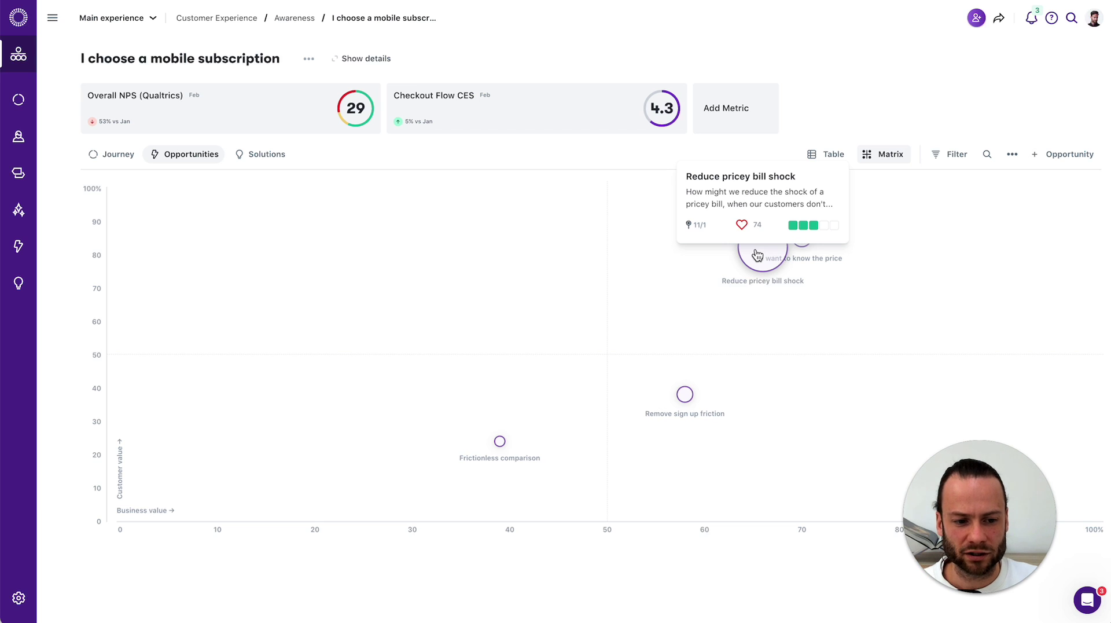
# Back on the journey map, expand Reduce pricey bill shock to show its Plan sliders solution
pyautogui.click(109, 155)
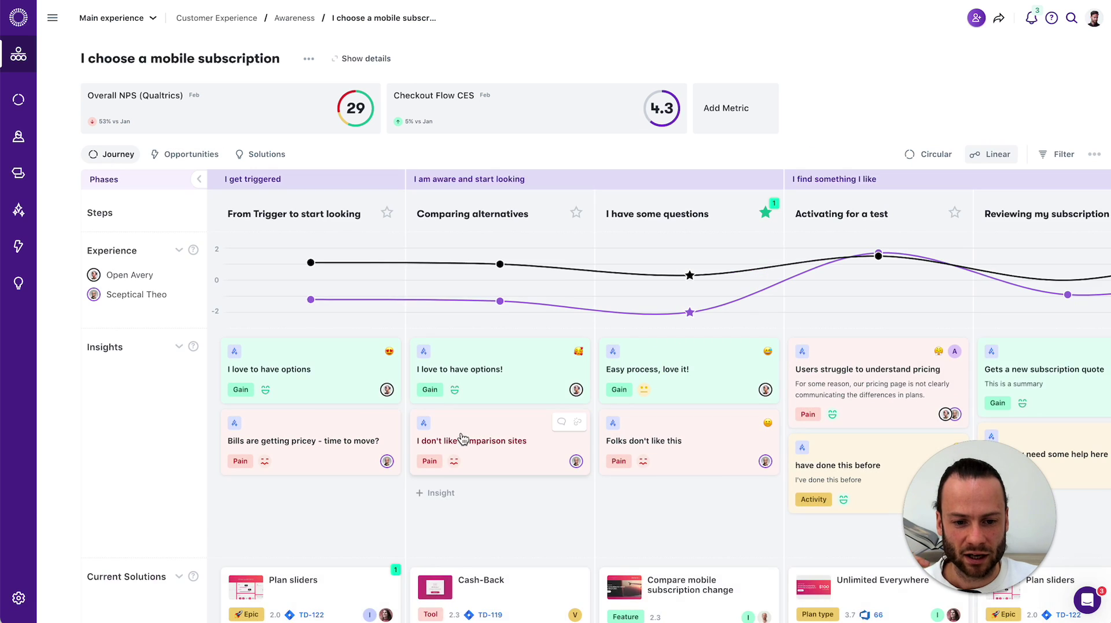
pyautogui.scroll(-3, 400, 434)
pyautogui.scroll(1, 463, 439)
pyautogui.scroll(2, 463, 439)
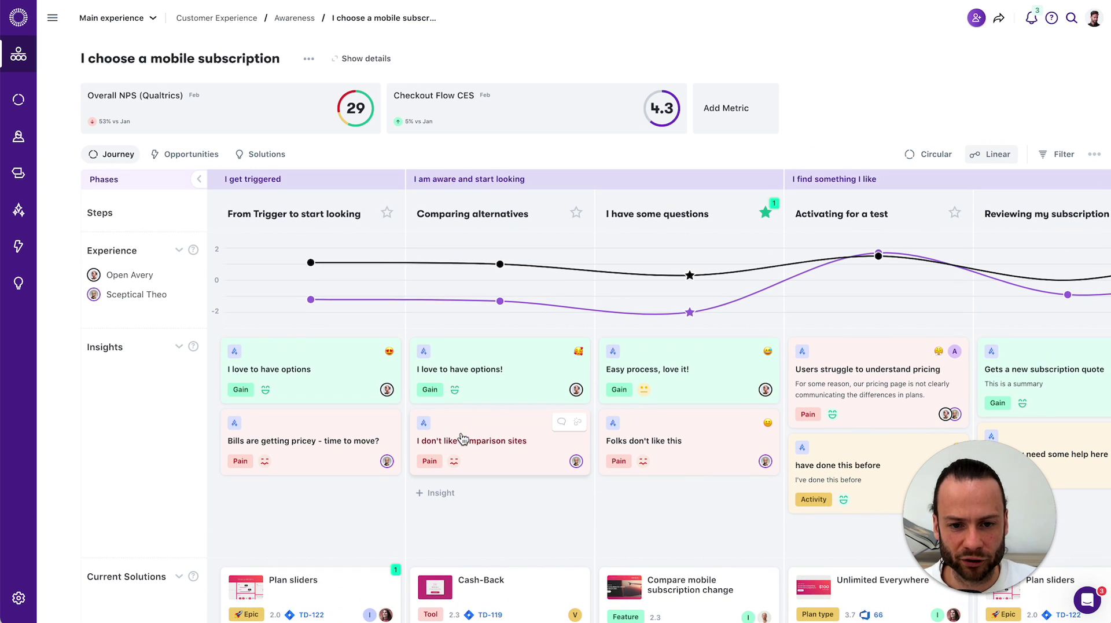
pyautogui.scroll(-4, 463, 438)
pyautogui.scroll(4, 428, 420)
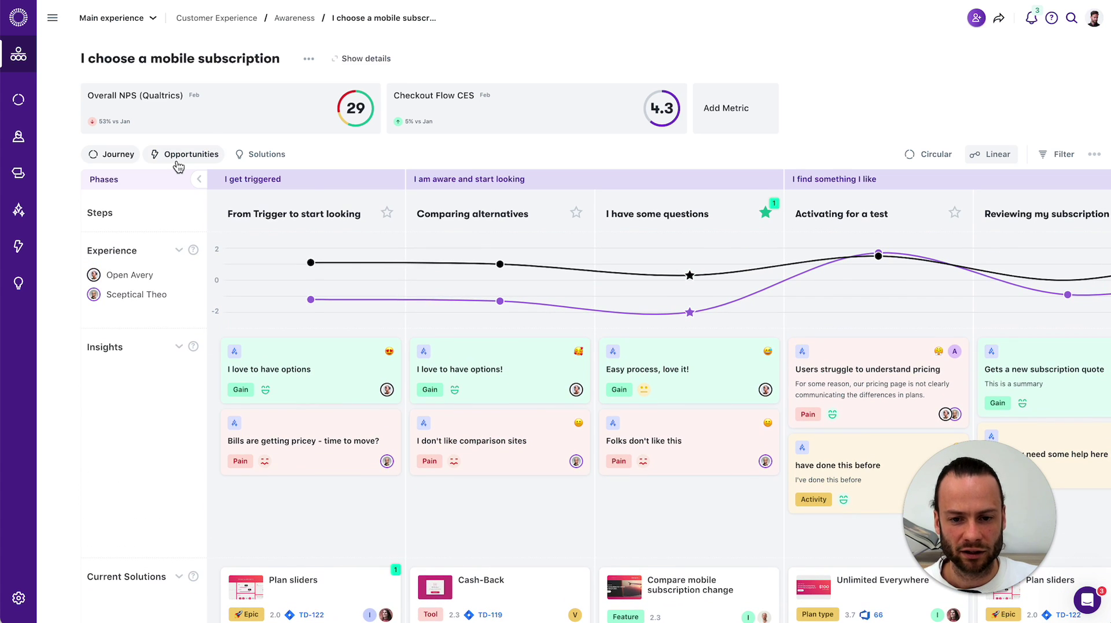
pyautogui.hscroll(3, 371, 285)
pyautogui.scroll(-5, 701, 416)
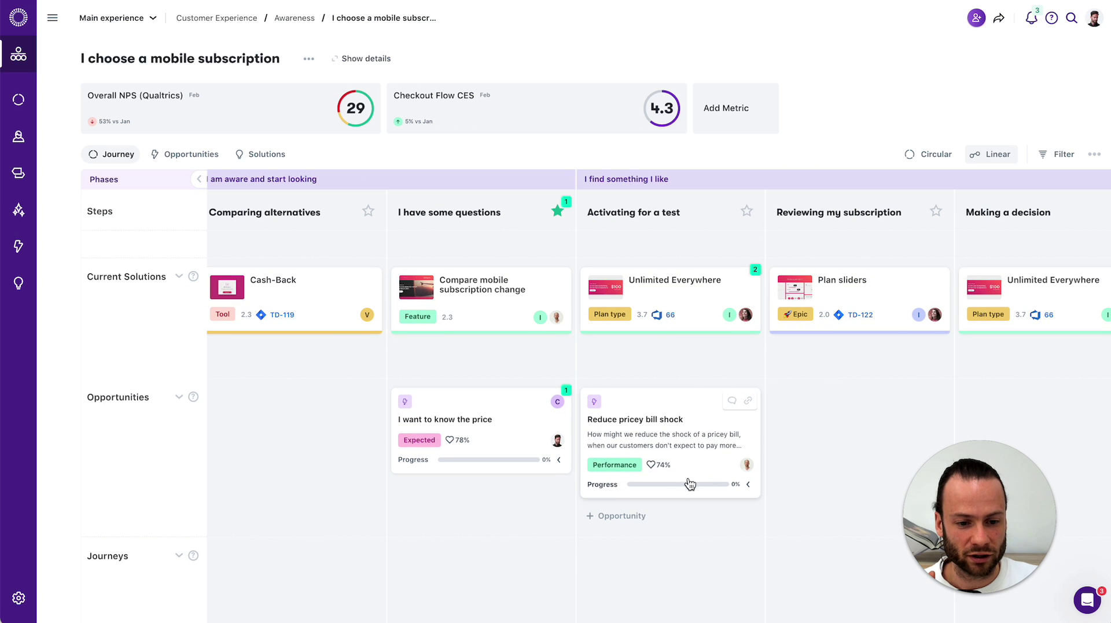
pyautogui.click(748, 485)
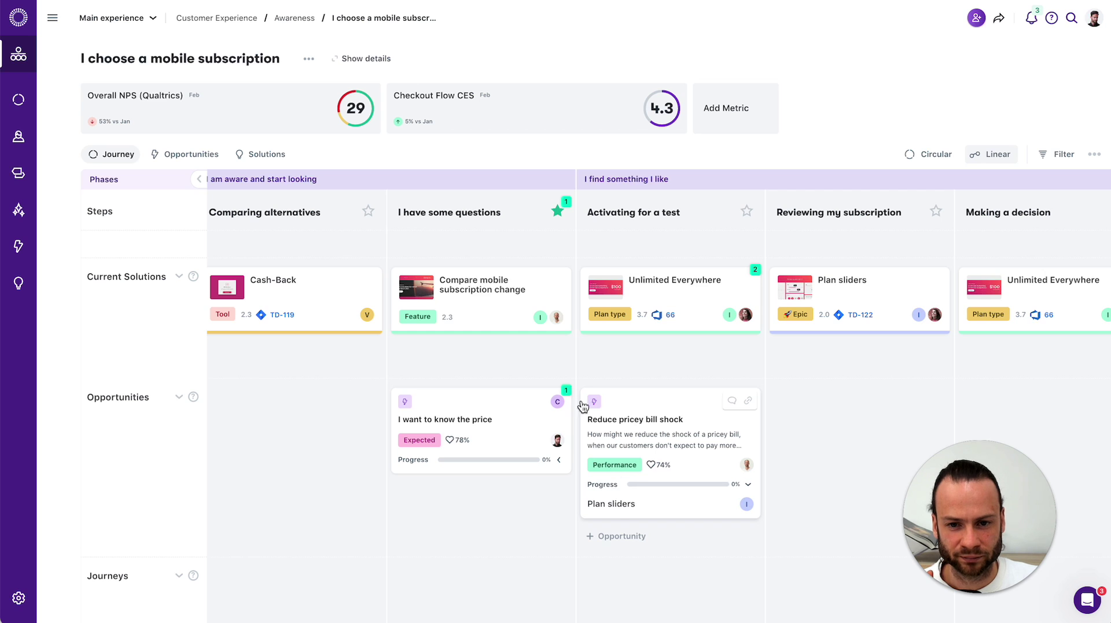
# Open the Awareness board with its B2B and B2C journeys, and nudge the I choose a mobile subscription card
pyautogui.click(312, 23)
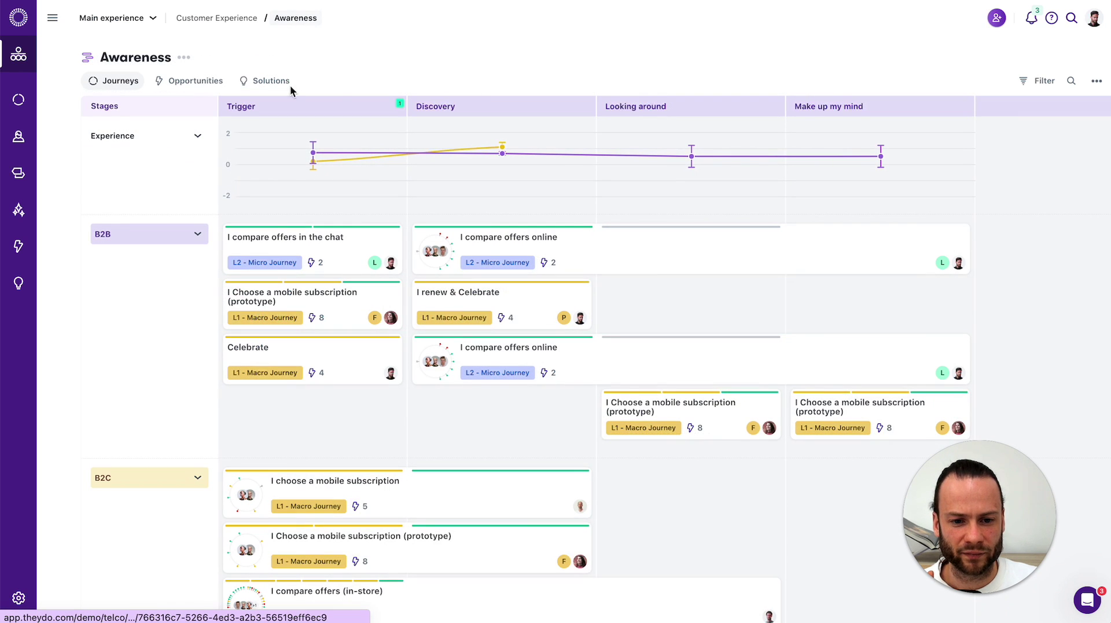
pyautogui.moveTo(355, 247)
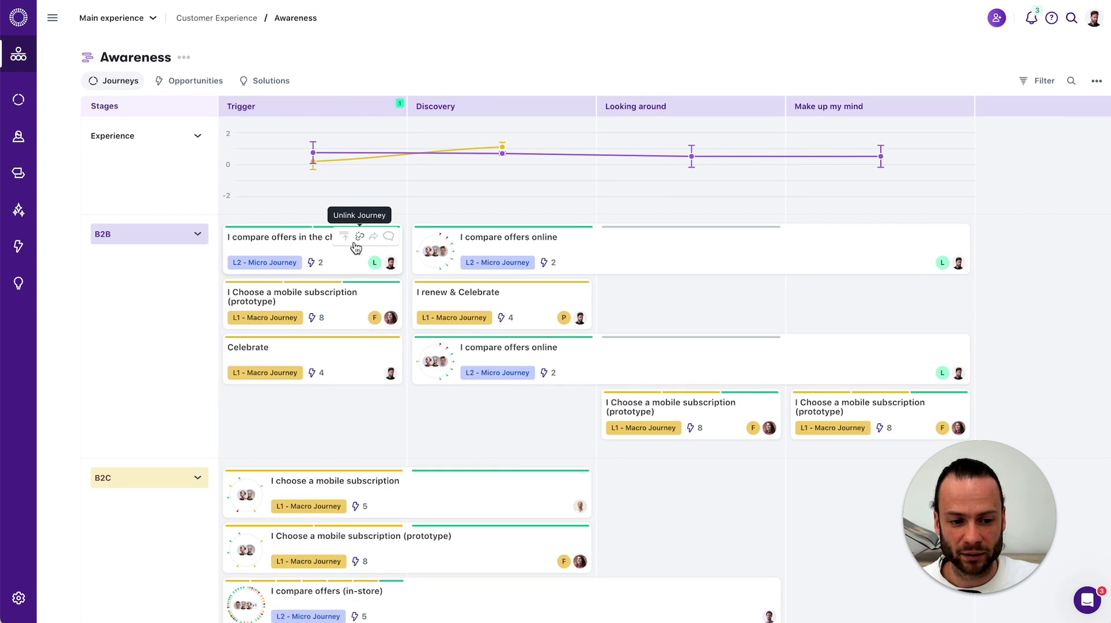
pyautogui.scroll(-2, 356, 247)
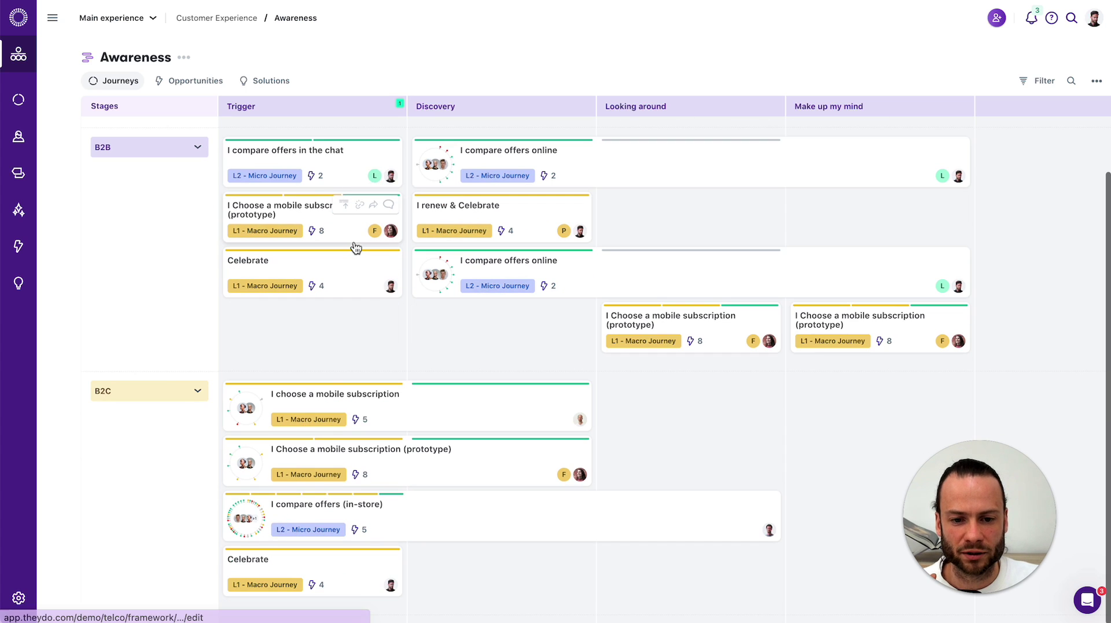
pyautogui.scroll(2, 356, 247)
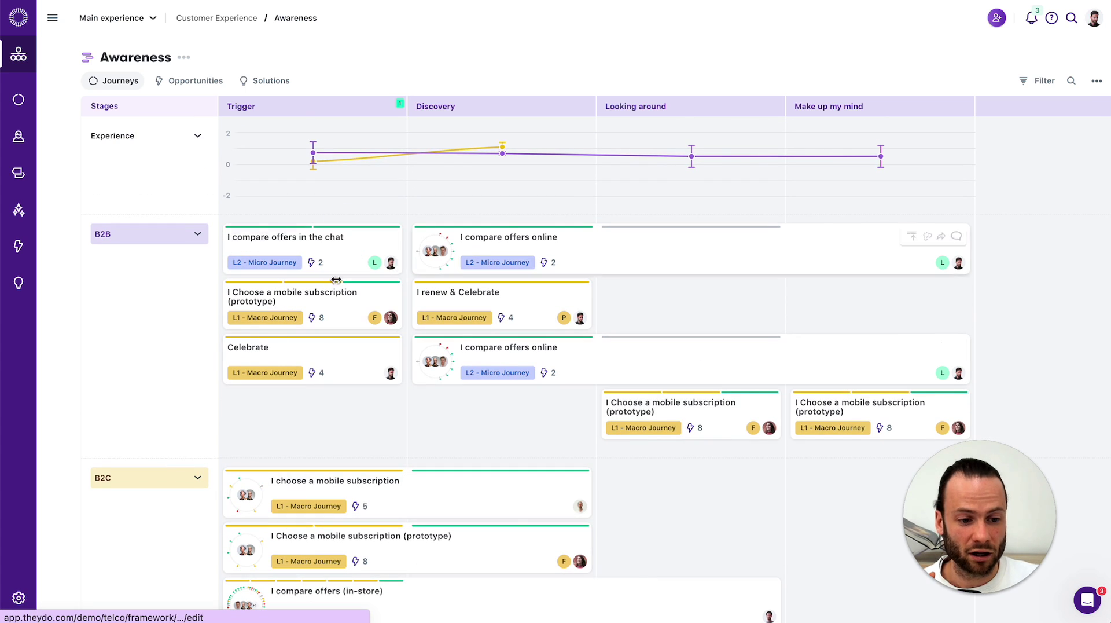
pyautogui.moveTo(388, 515)
pyautogui.mouseDown()
pyautogui.moveTo(389, 485)
pyautogui.moveTo(394, 530)
pyautogui.moveTo(397, 520)
pyautogui.mouseUp()
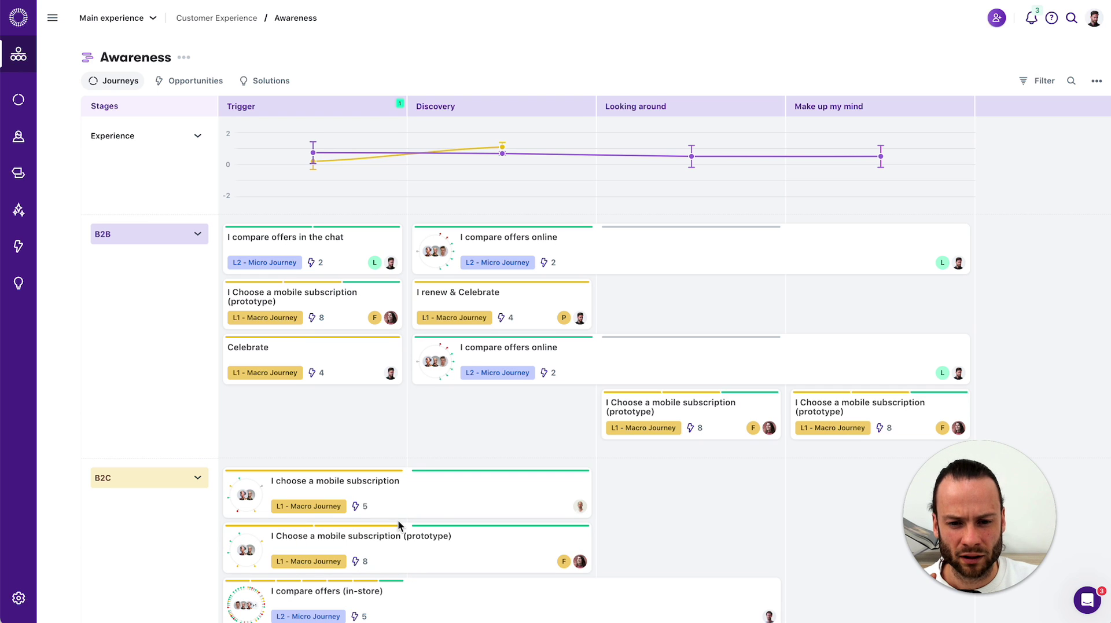
# Show Awareness opportunities in Matrix view and open Improve information overview (effort 4/5, value 82%)
pyautogui.click(195, 81)
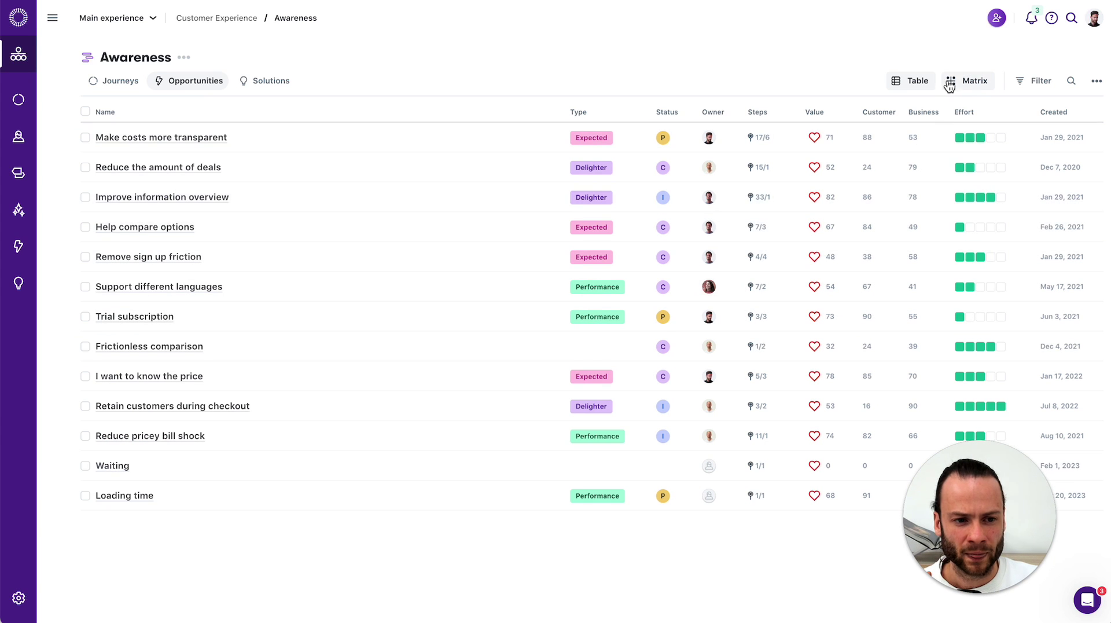
pyautogui.click(977, 81)
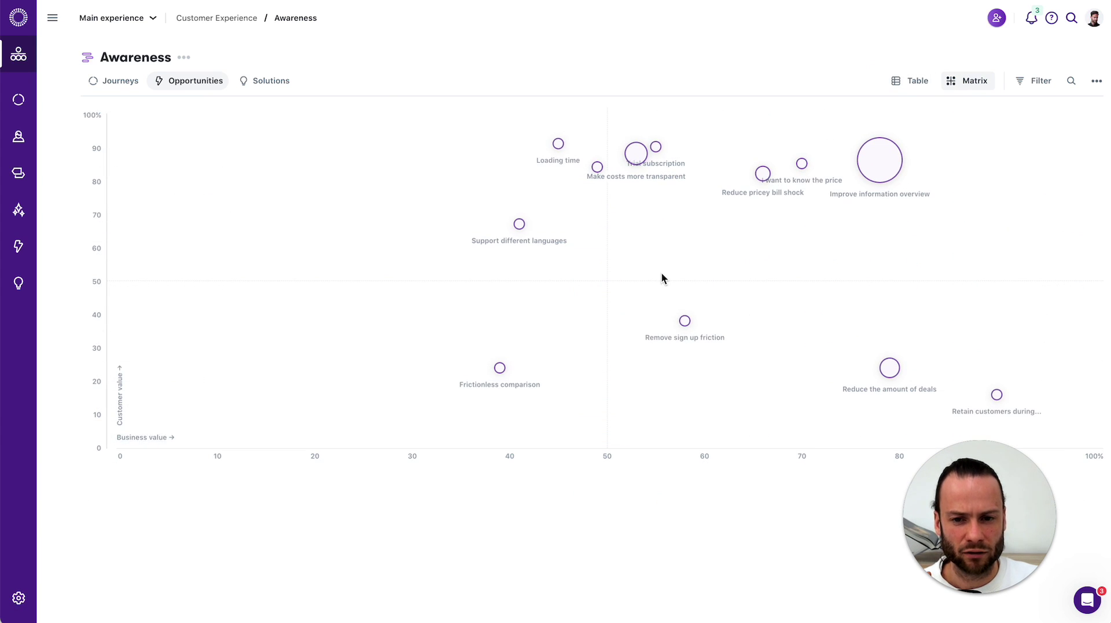
pyautogui.click(878, 154)
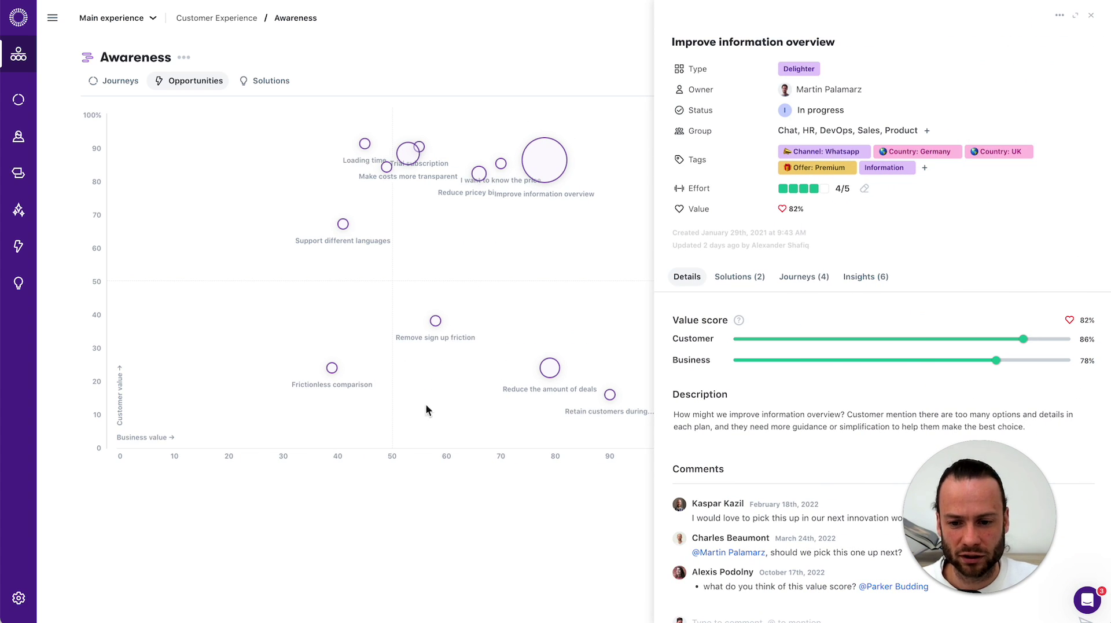
pyautogui.moveTo(738, 326)
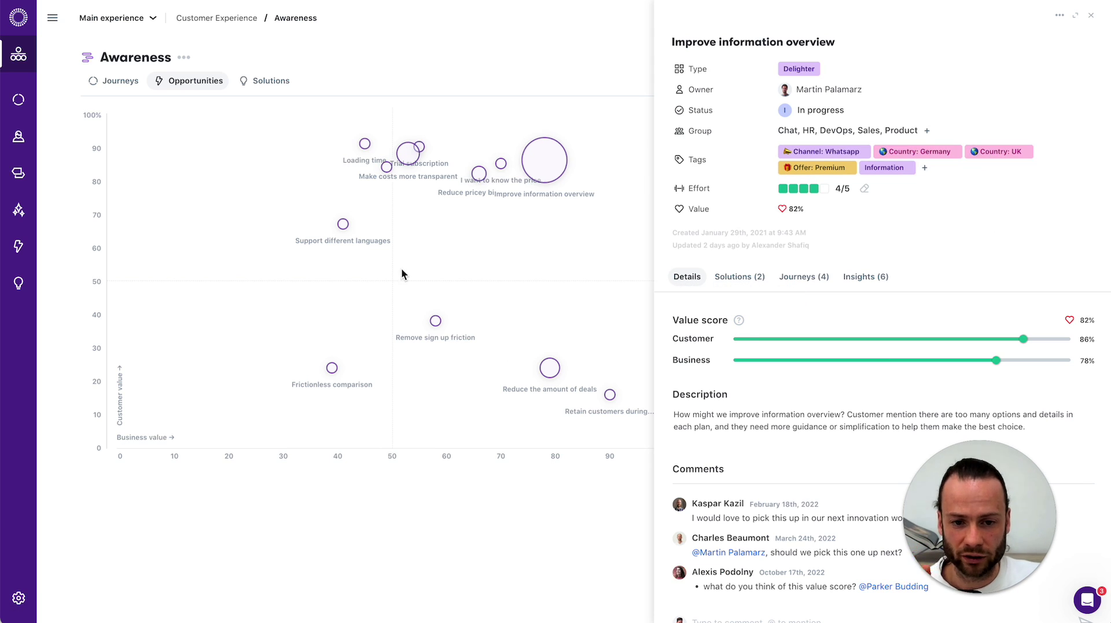
# Show the two solutions linked to Improve information overview: Compare mobile subscription change and Unlimited Everywhere
pyautogui.click(752, 280)
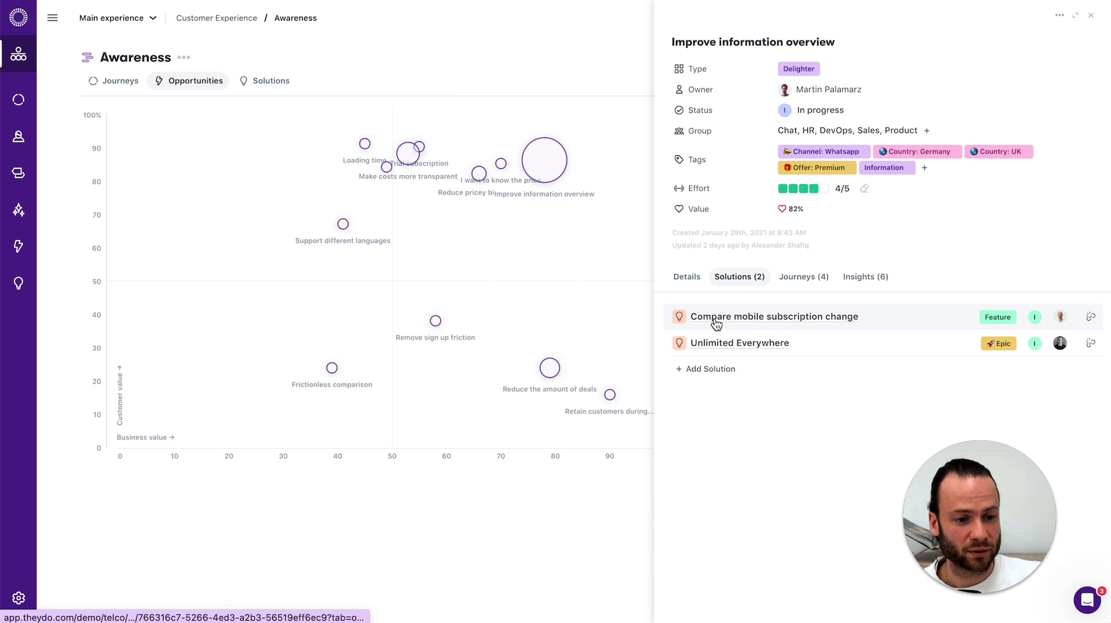